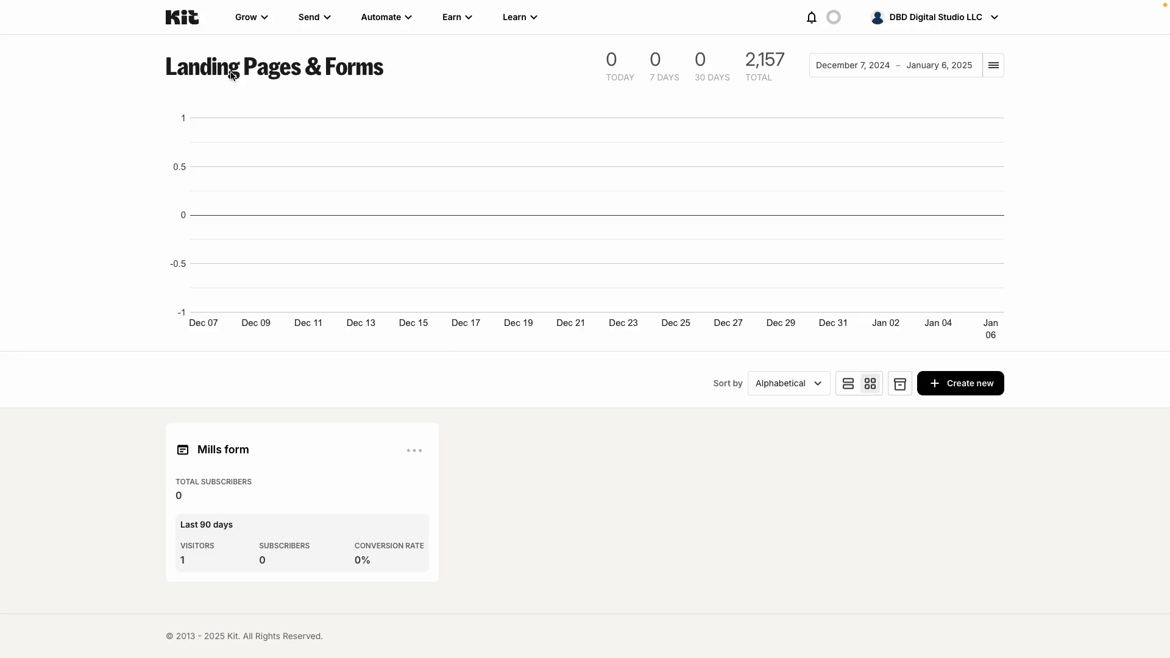
- Create a new subscriber form in the Modal display format based on the Mills template
left_click(246, 18)
left_click(942, 388)
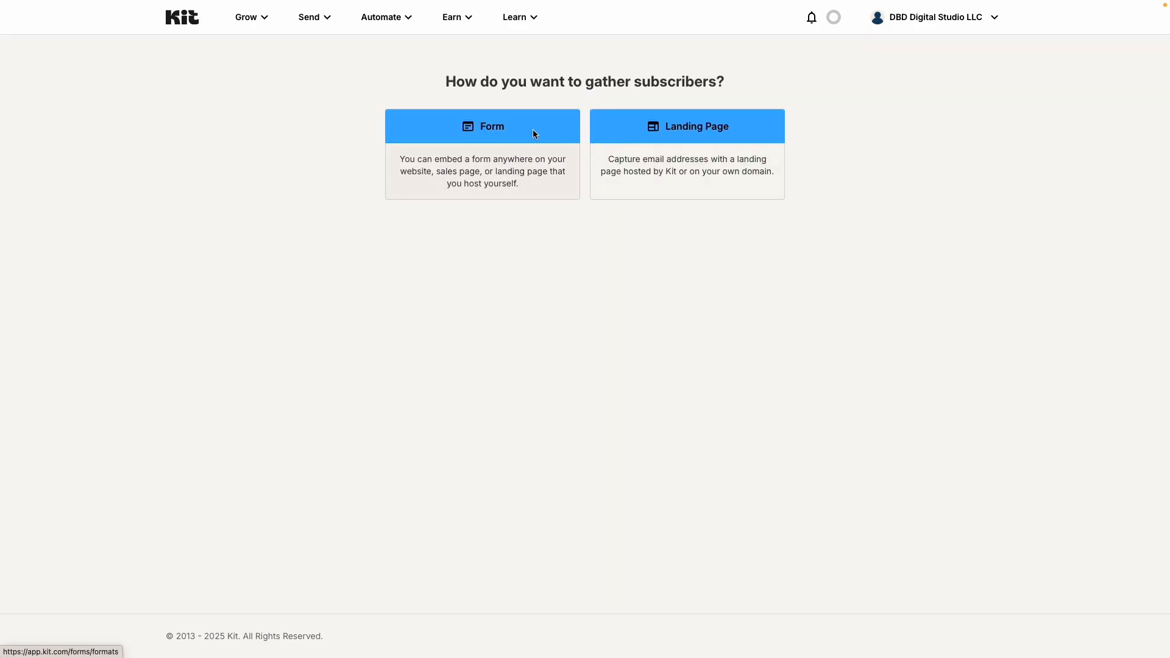
left_click(495, 130)
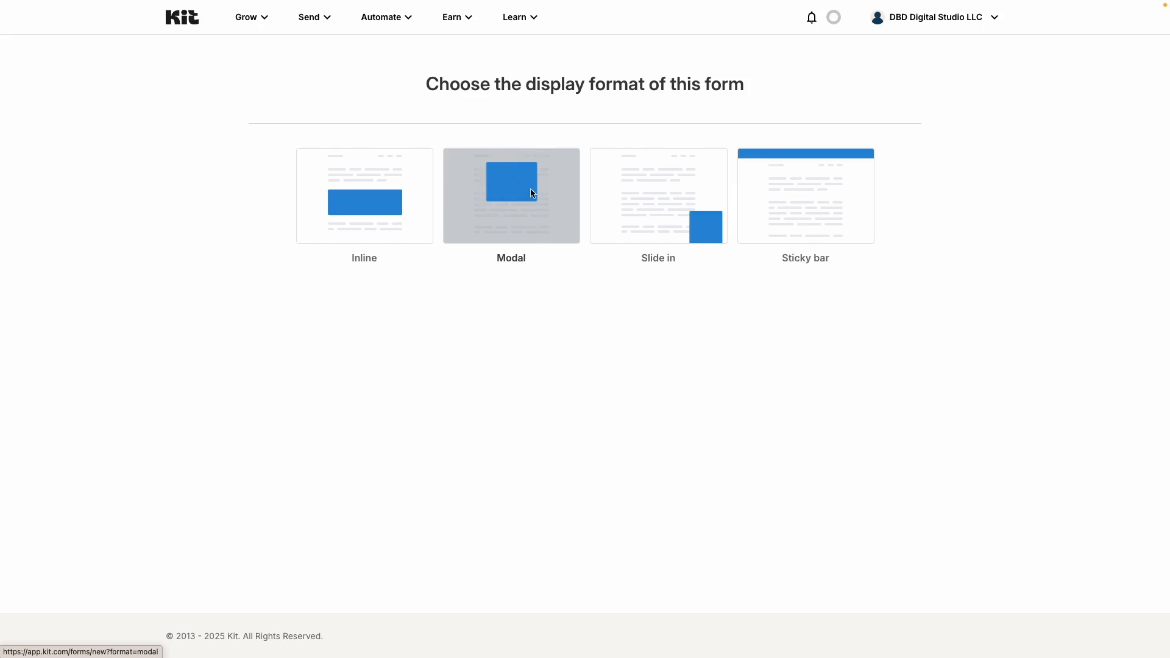
left_click(496, 209)
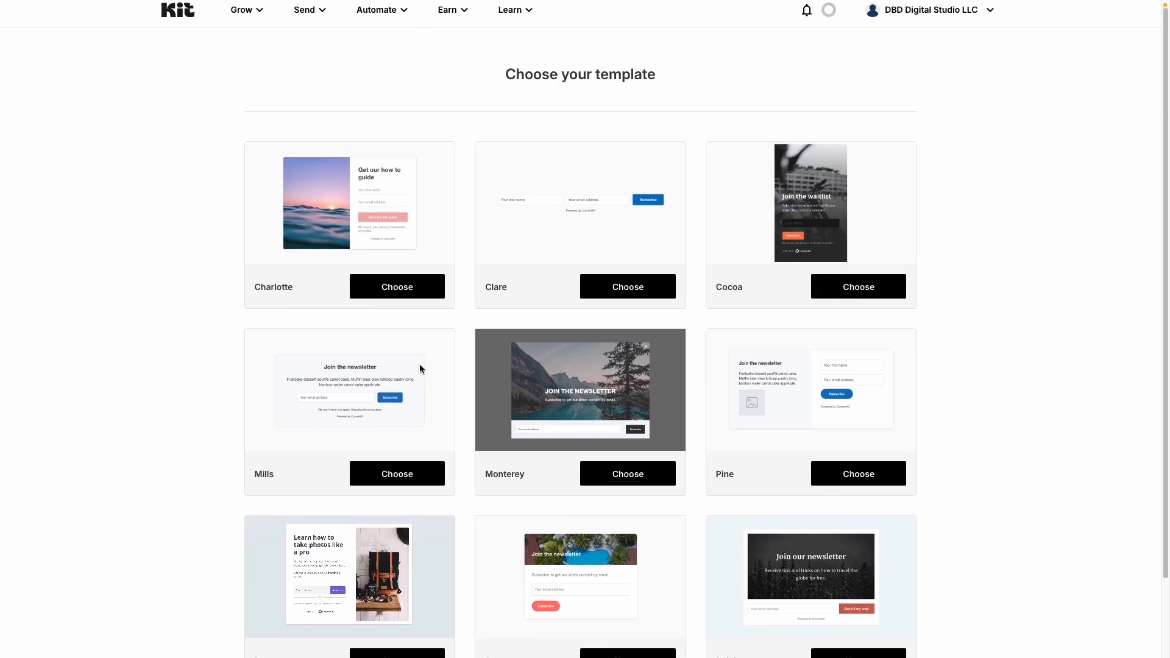
scroll(419, 363, "down", 3)
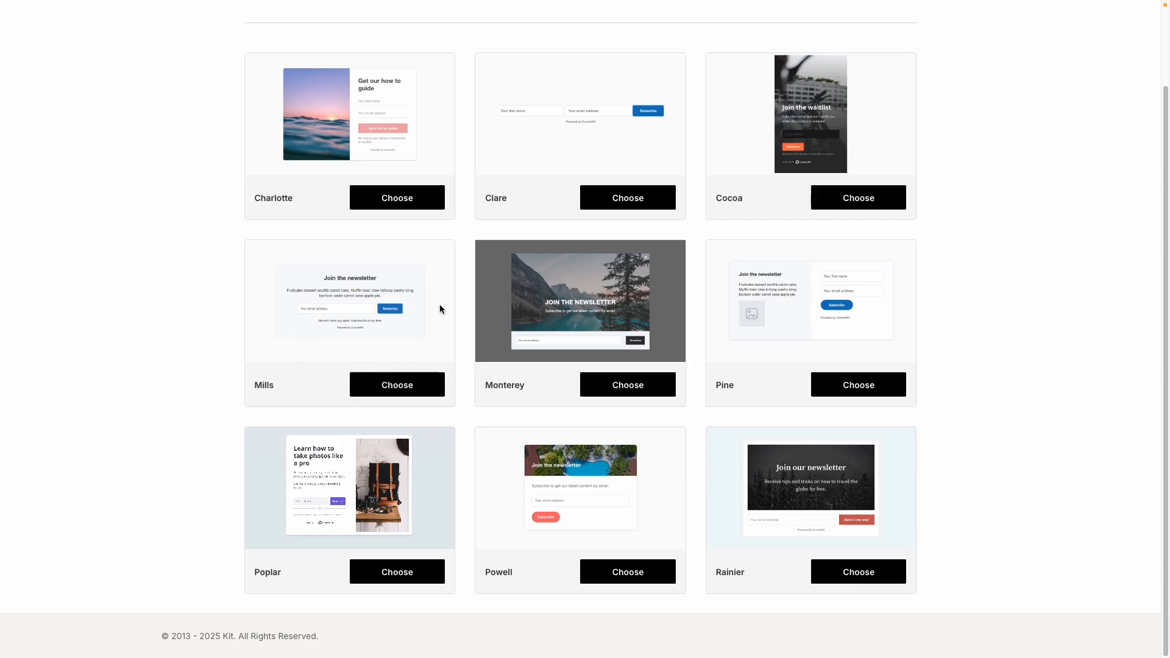
left_click(402, 389)
- Rename the form as "Home page"
left_click(111, 58)
triple_click(94, 56)
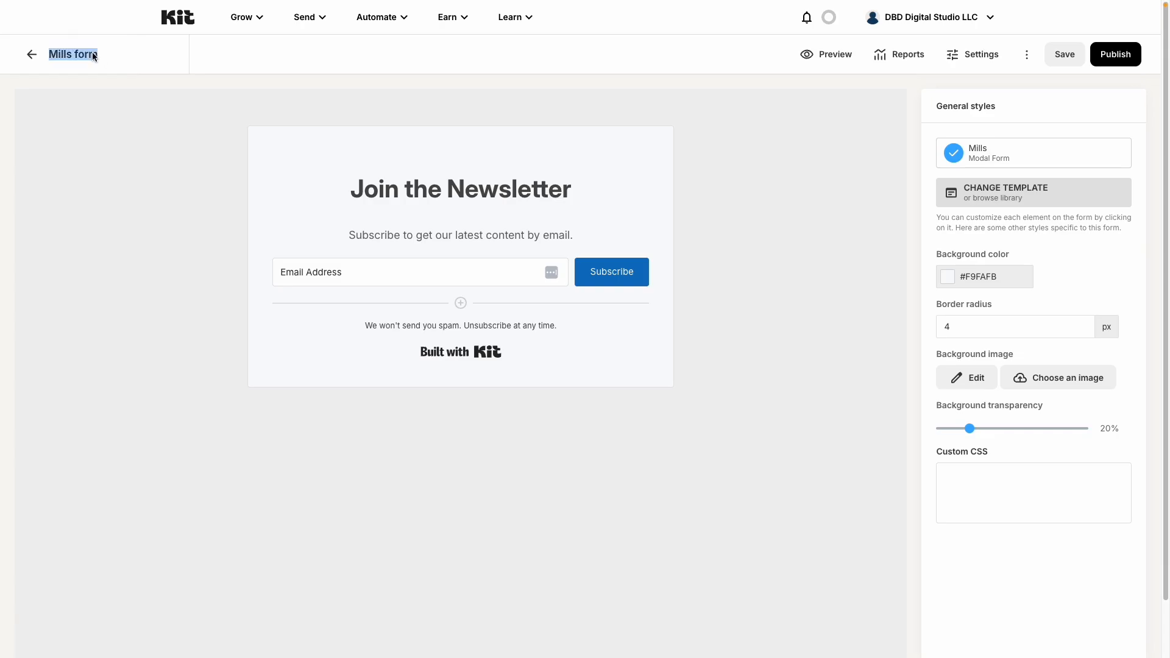
type("Home page")
- Change the form's headline to "Join the Community" and the Subscribe button's background colour to light brown
left_click(558, 194)
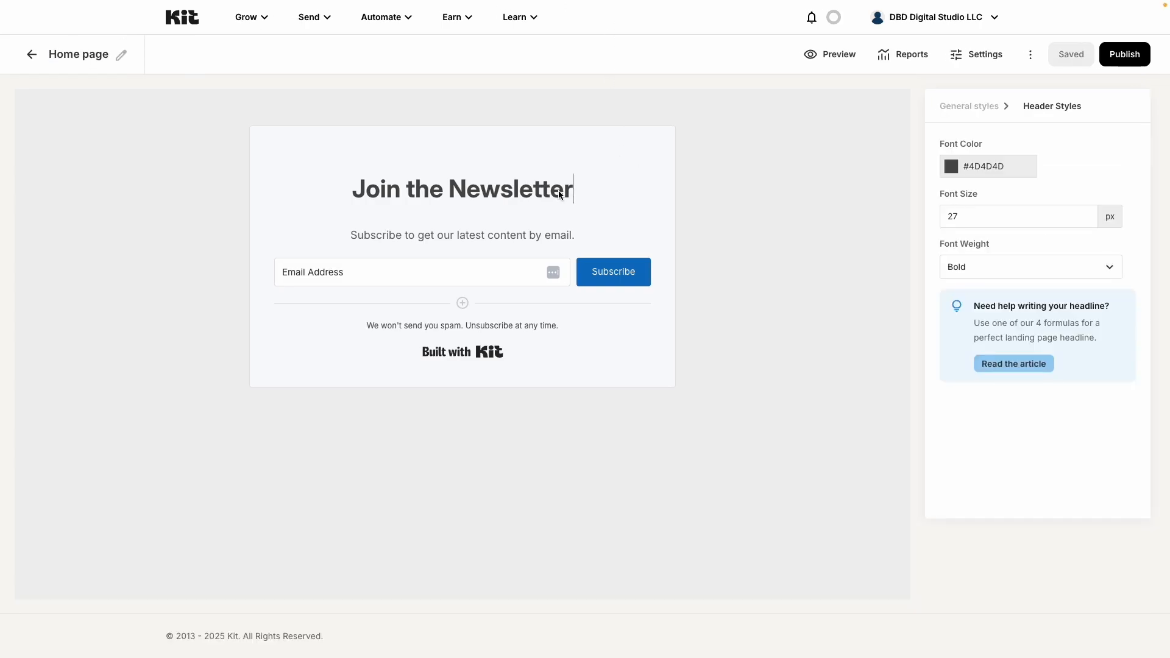
triple_click(558, 194)
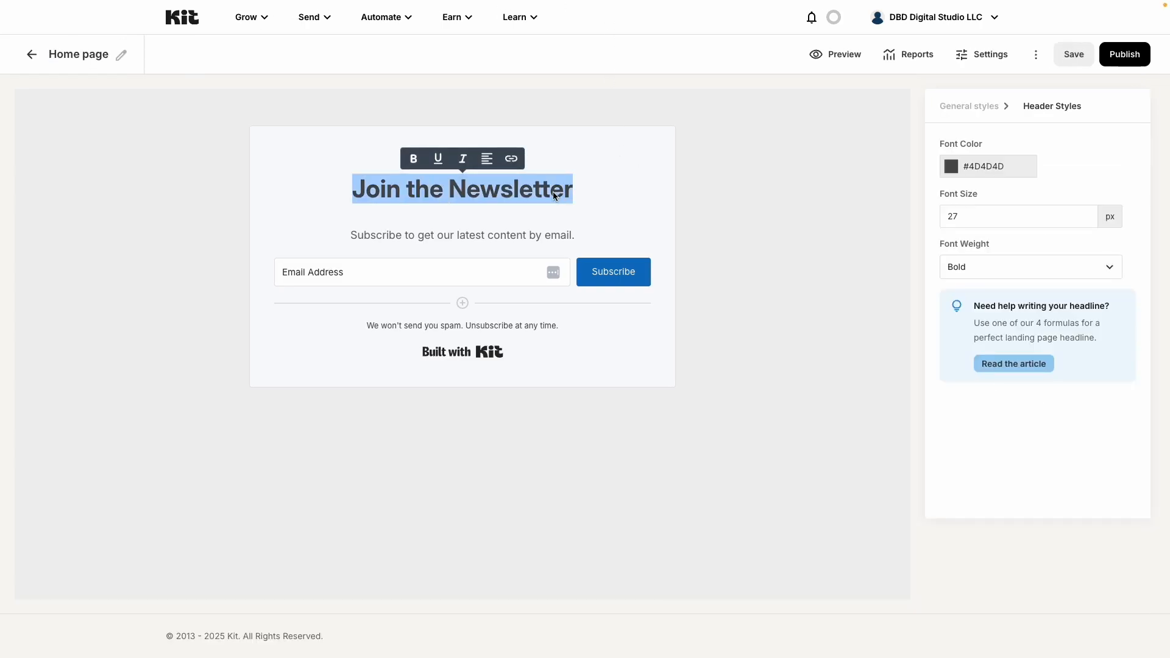
double_click(520, 193)
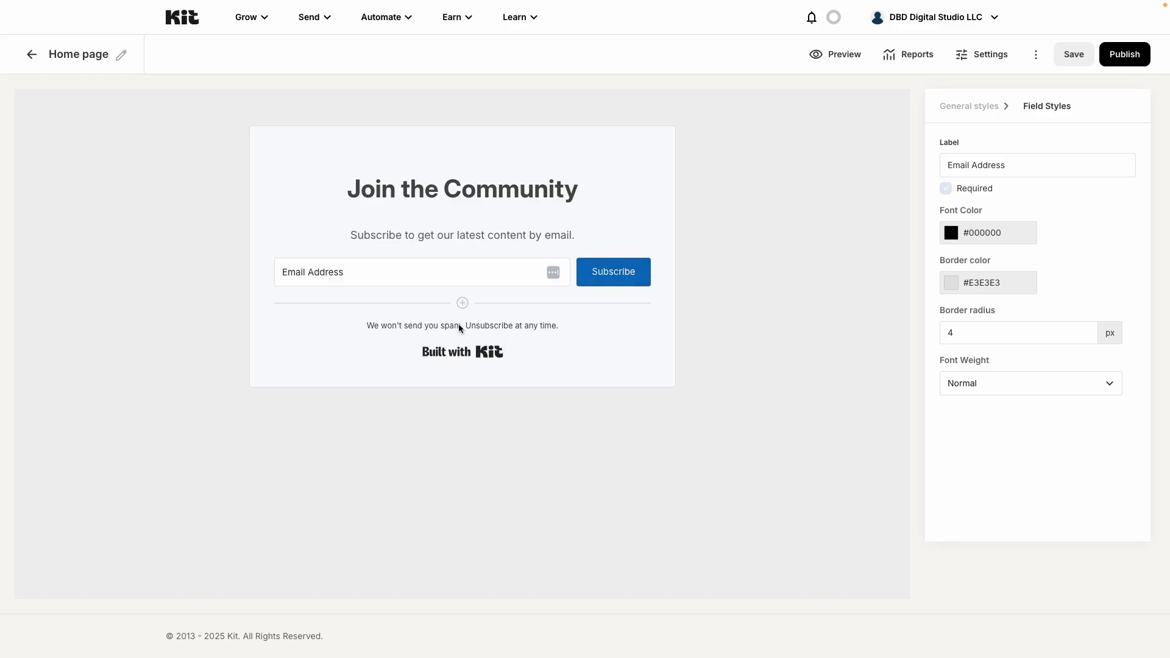
left_click(614, 280)
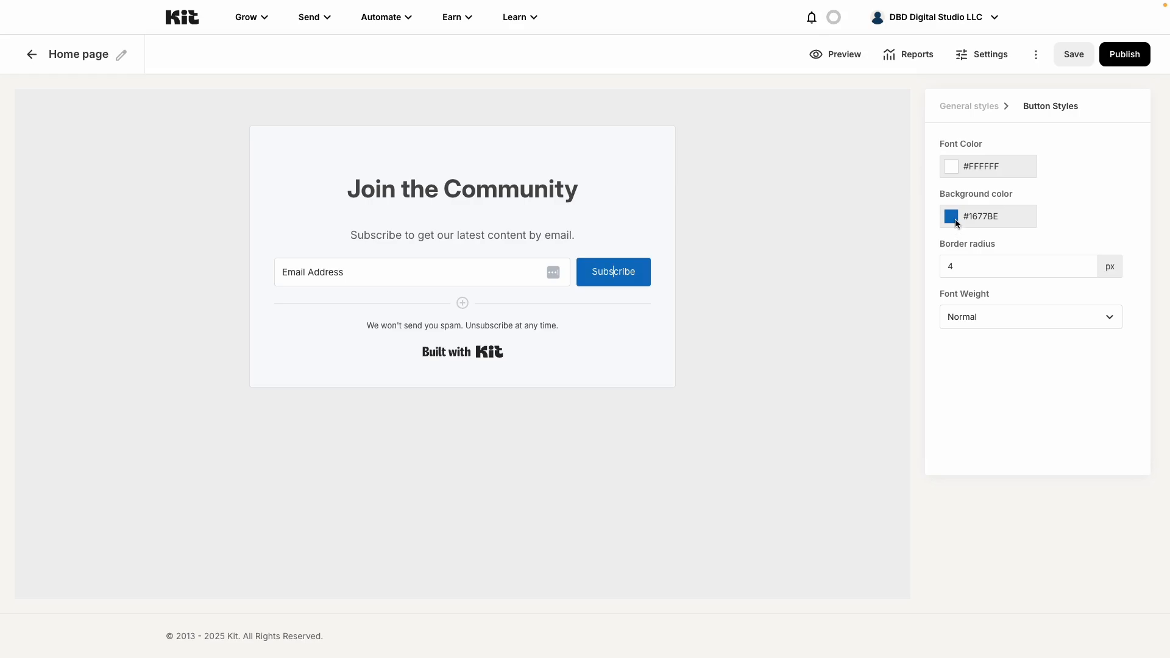
left_click(412, 286)
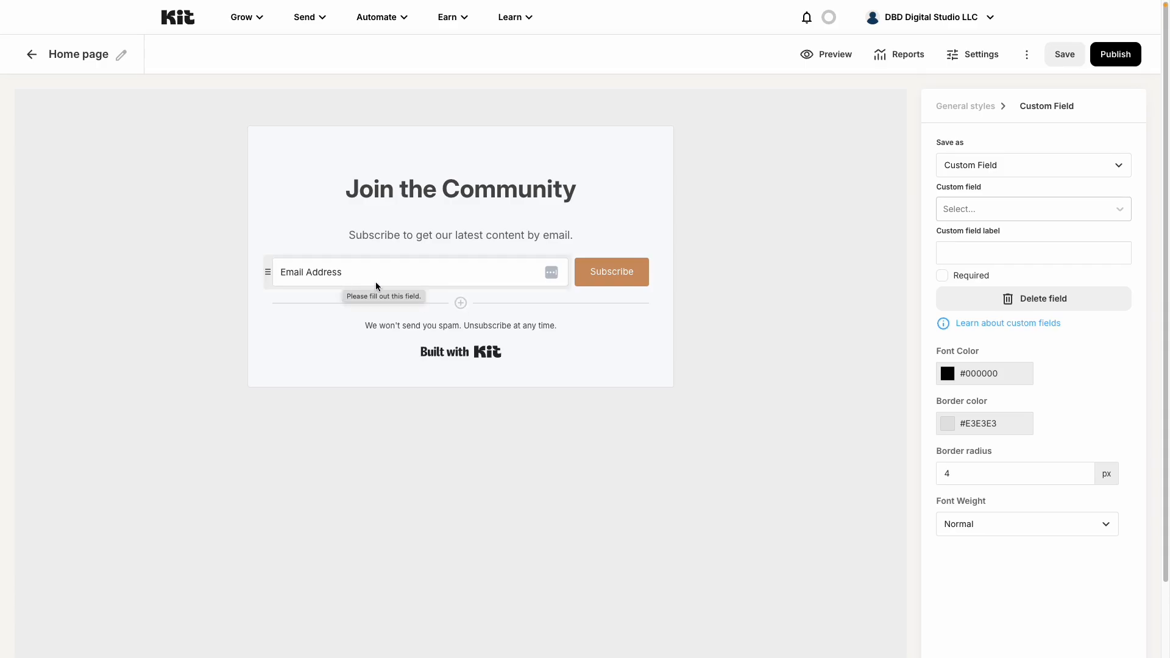
- Add a custom field above Email Address, assign it to First Name, and save the form
left_click(460, 303)
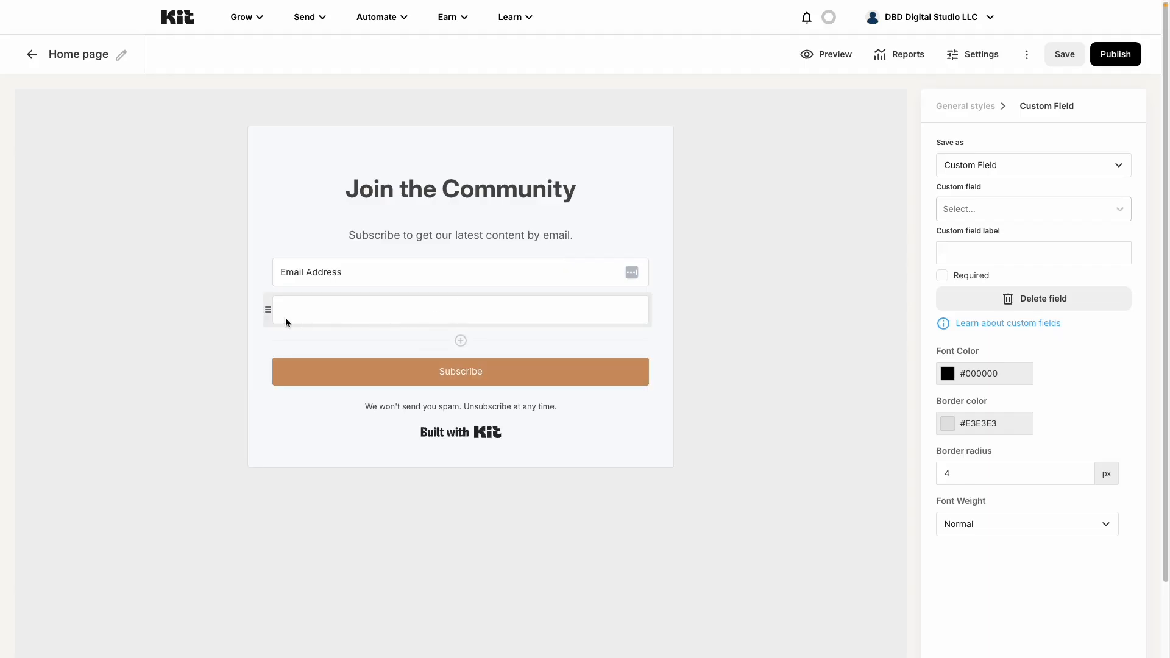
left_click_drag(267, 309, 269, 271)
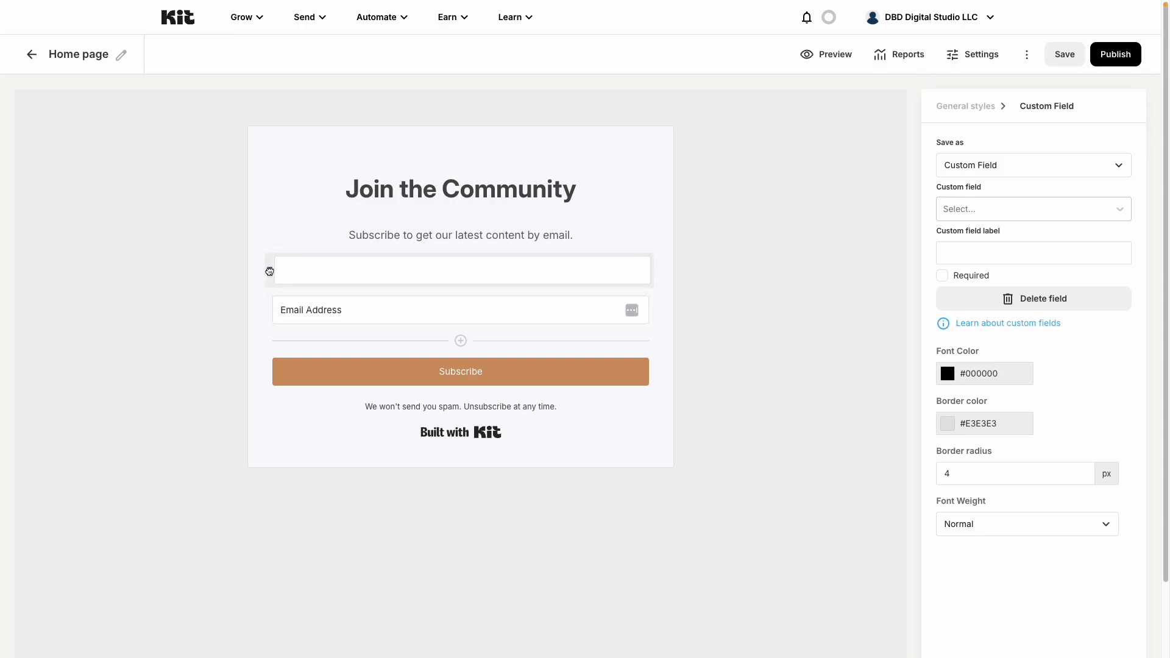
left_click(378, 279)
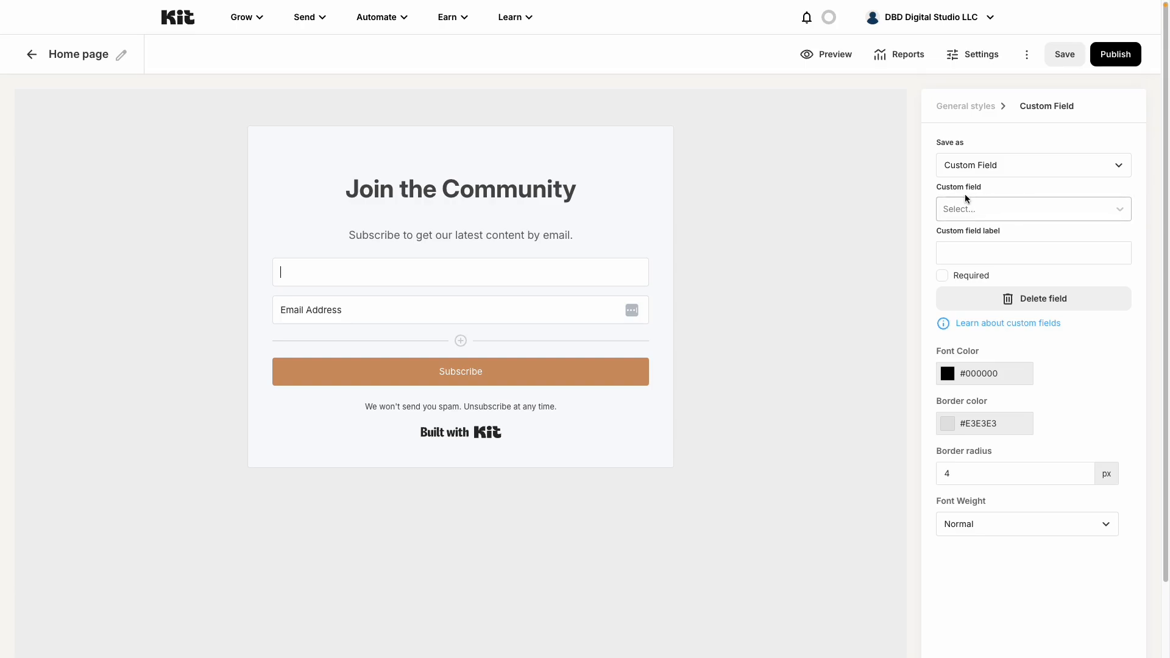
left_click(1003, 209)
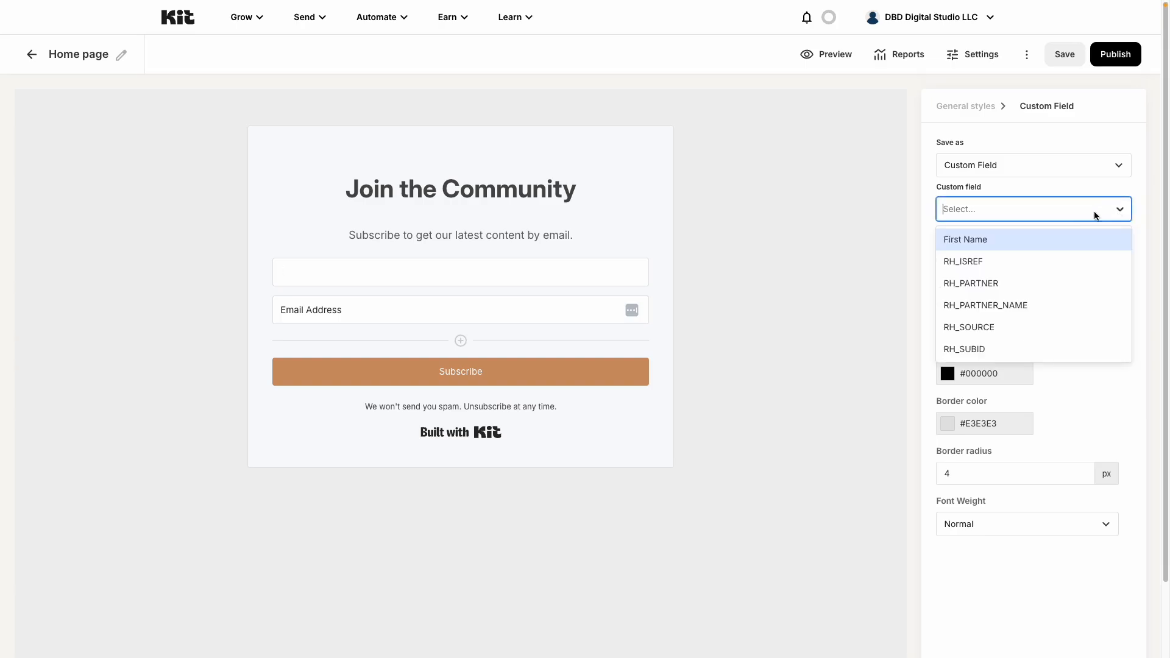
left_click(981, 237)
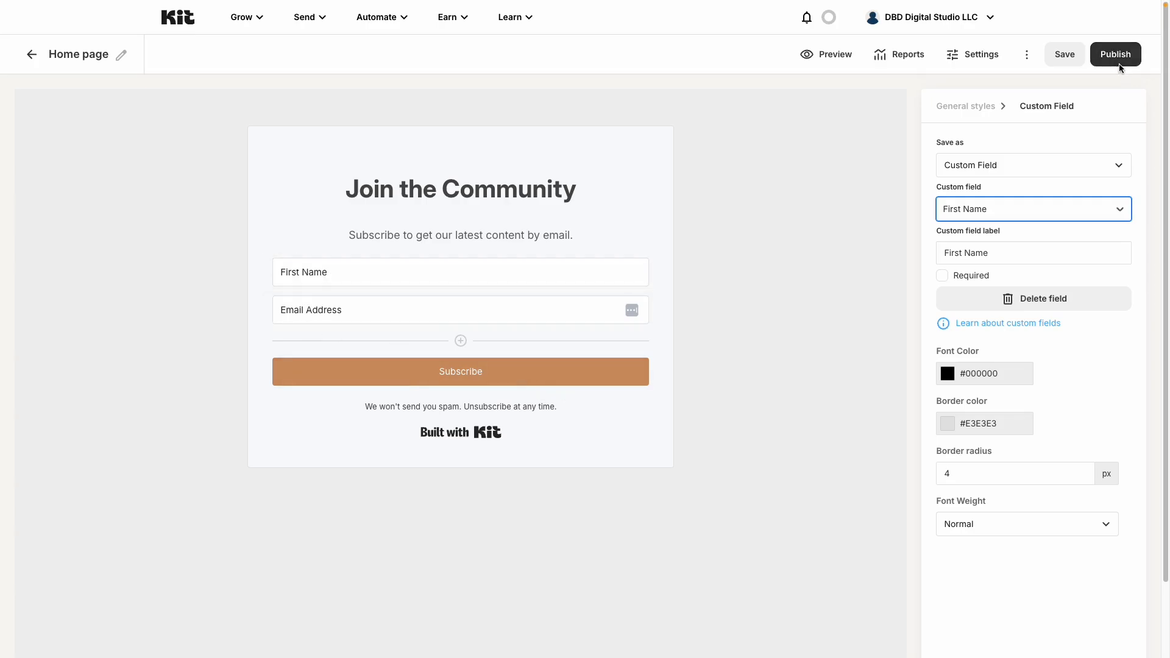
left_click(1074, 61)
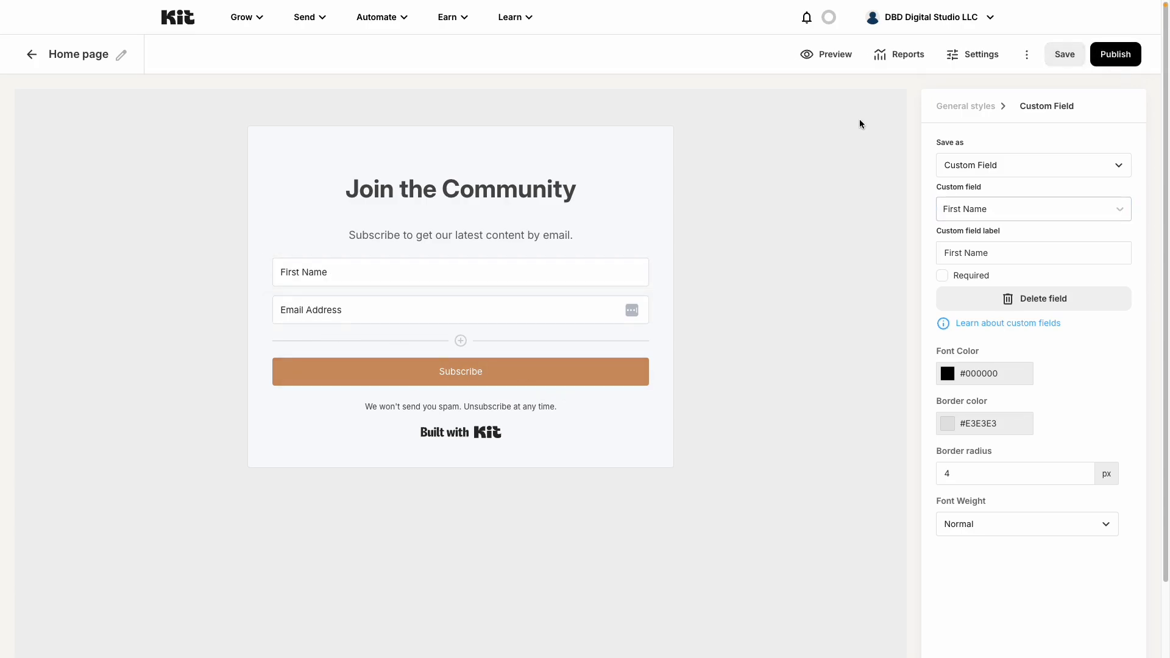
- Open the form settings and review the success message and the display options
left_click(963, 57)
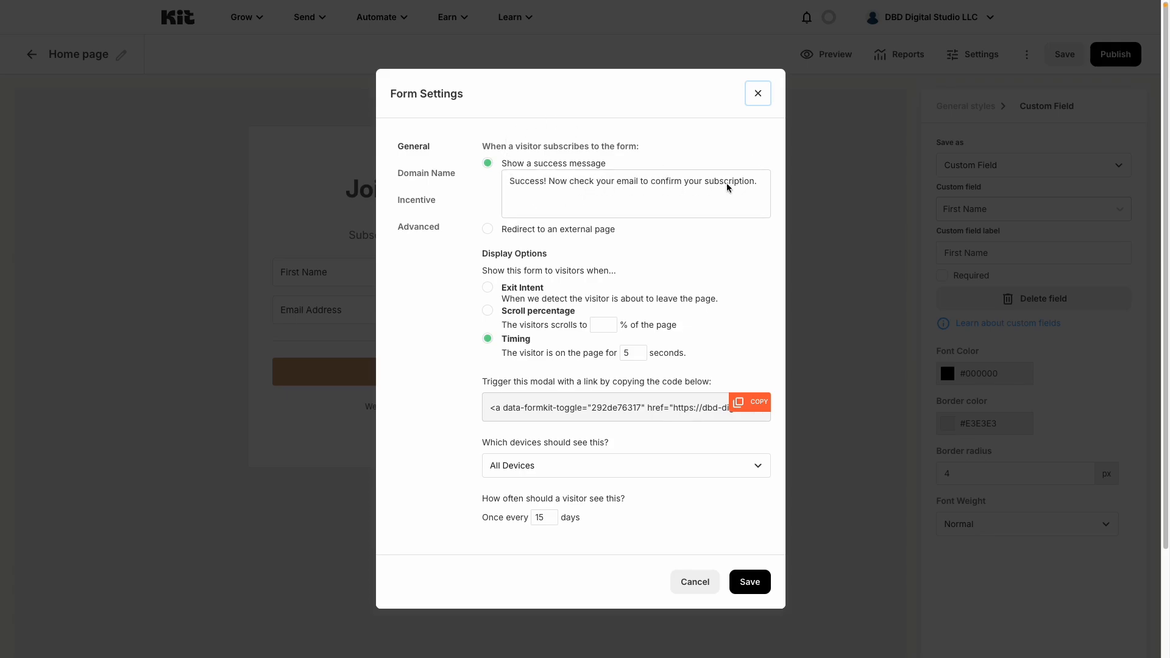
triple_click(697, 181)
left_click(711, 257)
scroll(544, 233, "down", 1)
left_click_drag(483, 217, 725, 309)
left_click(725, 309)
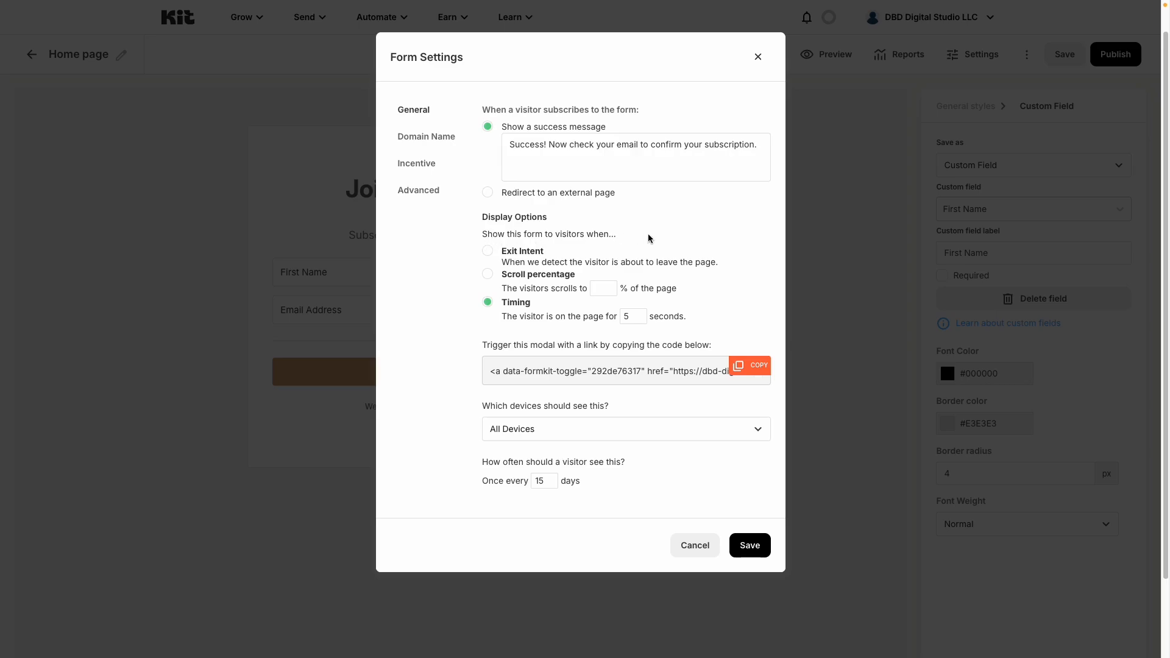
- Set the form to display by timing after 1 second on the page, and save the settings with the modal trigger link code copied
left_click(491, 252)
left_click(490, 276)
left_click(607, 286)
left_click(488, 302)
double_click(638, 319)
double_click(638, 320)
left_click(754, 368)
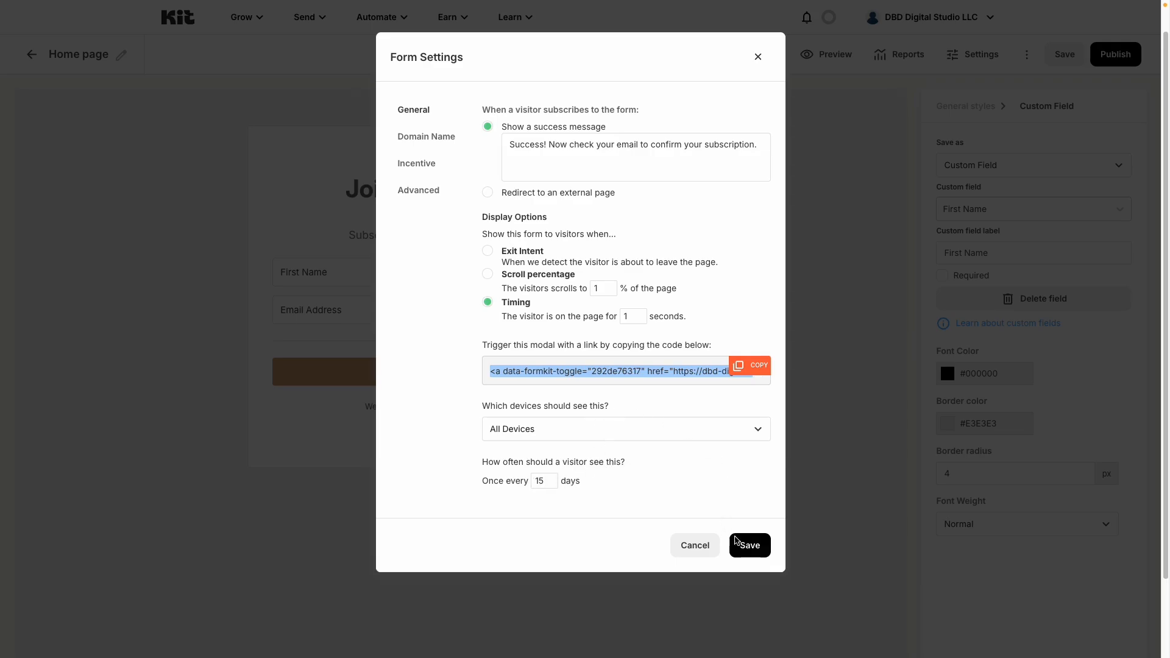
left_click(756, 550)
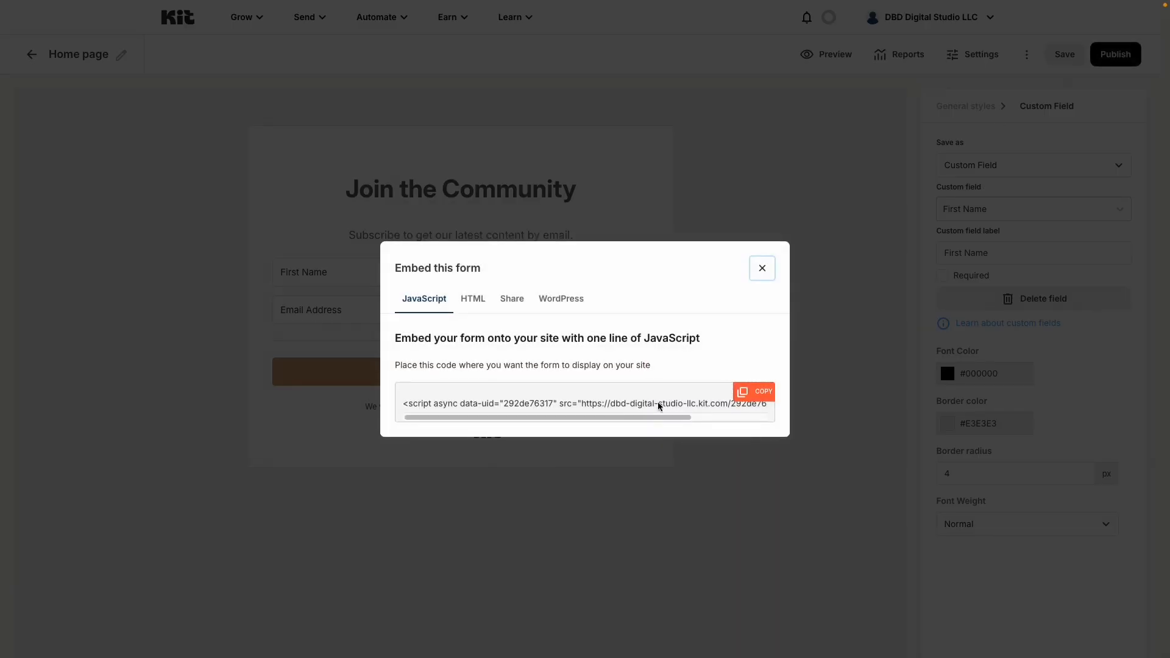
- Copy the form's one-line JavaScript embed code and close the embed dialog
left_click(754, 395)
left_click(762, 269)
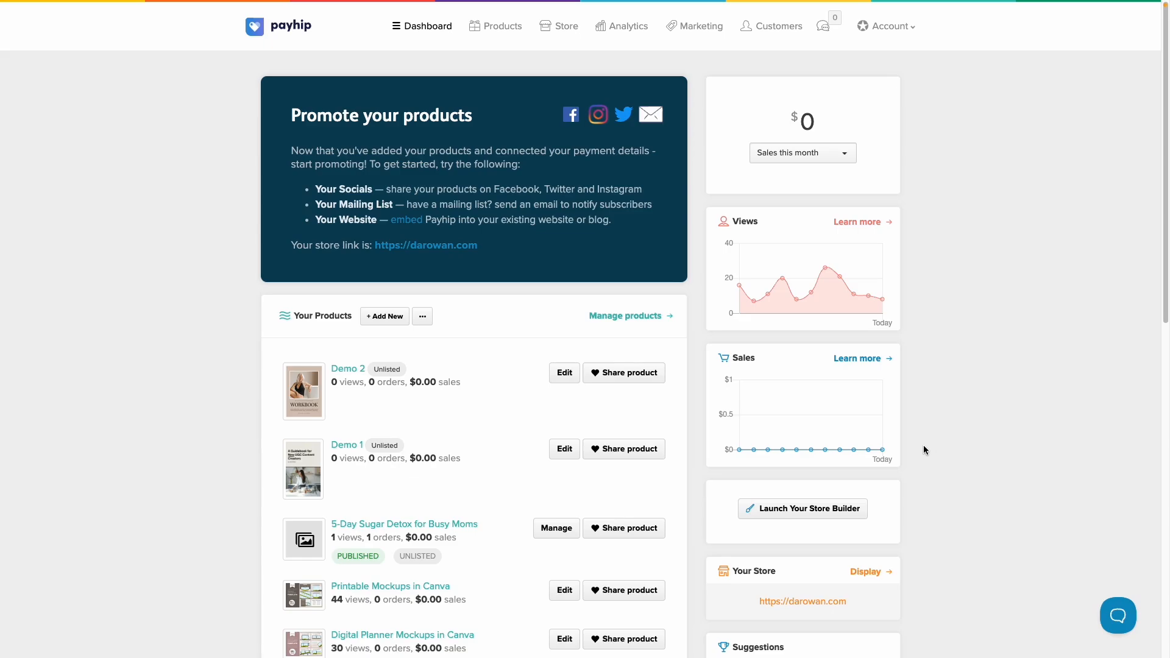
- Switch to the Payhip dashboard and launch the store builder
scroll(923, 446, "down", 1)
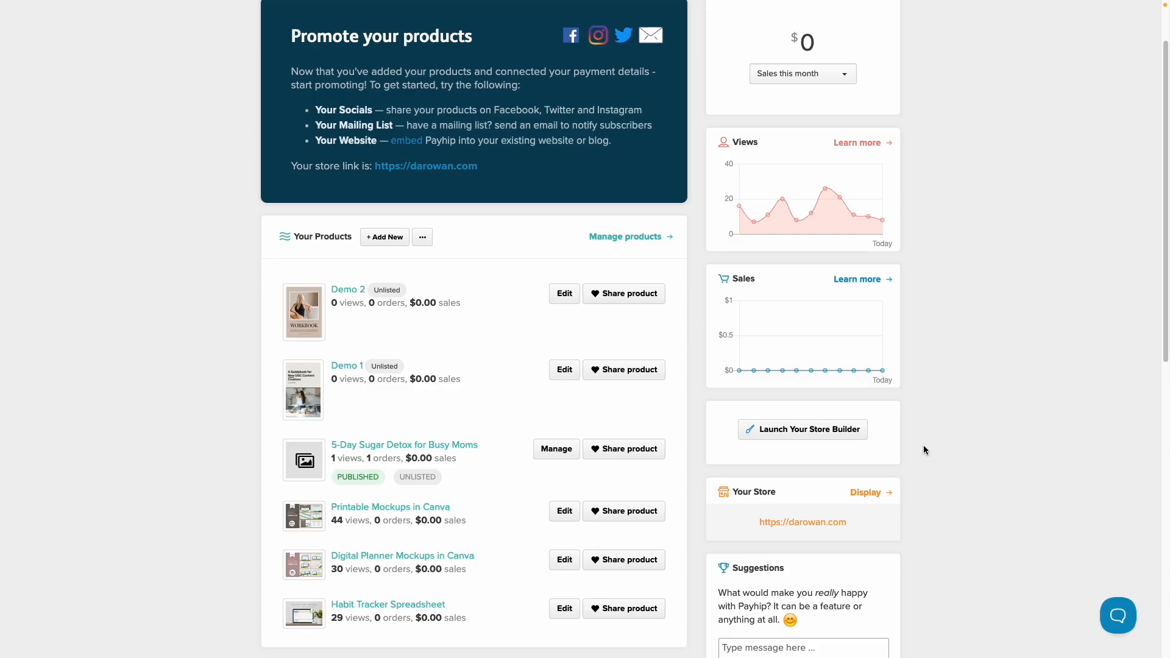
scroll(923, 445, "down", 1)
scroll(923, 446, "up", 2)
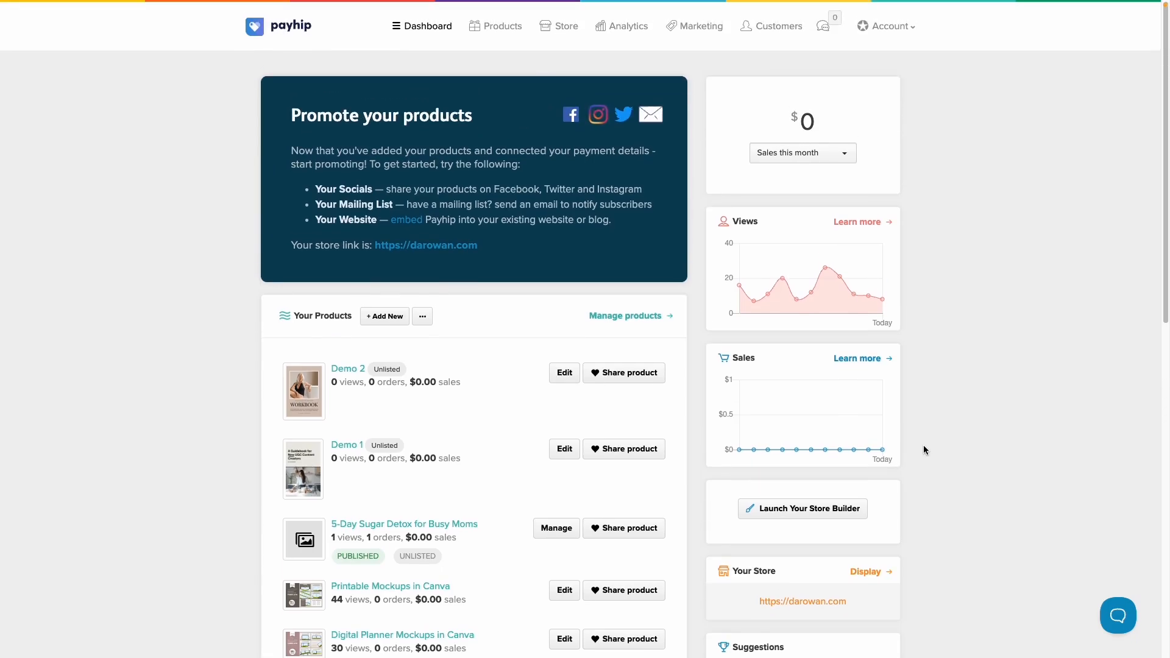
scroll(912, 439, "down", 2)
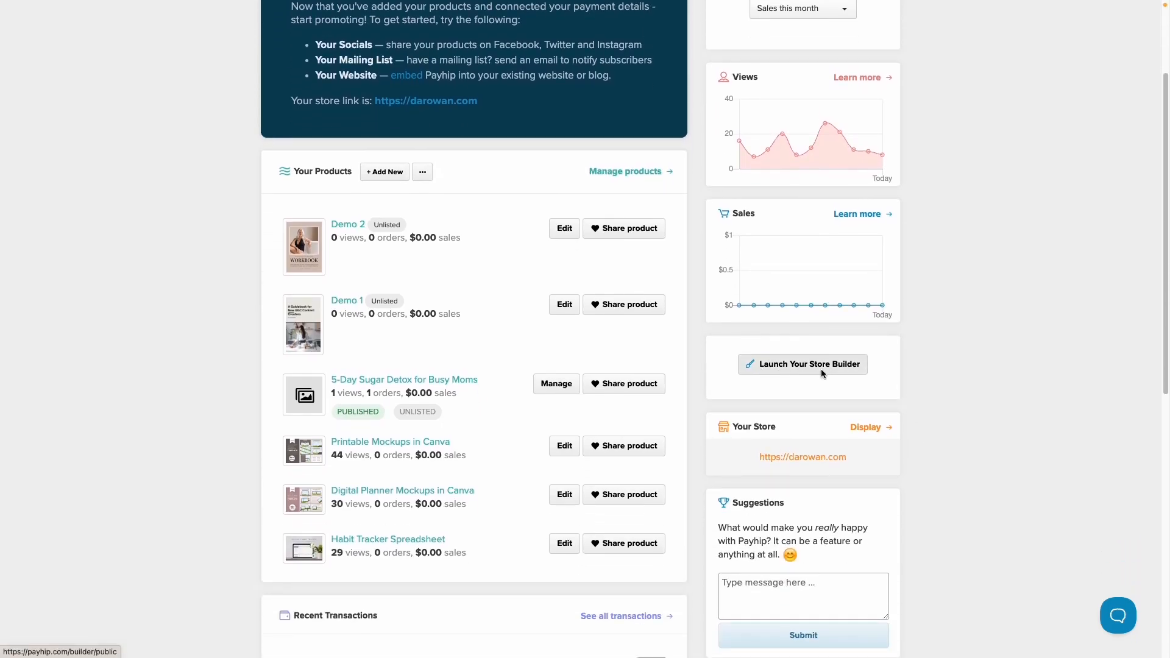
left_click(821, 367)
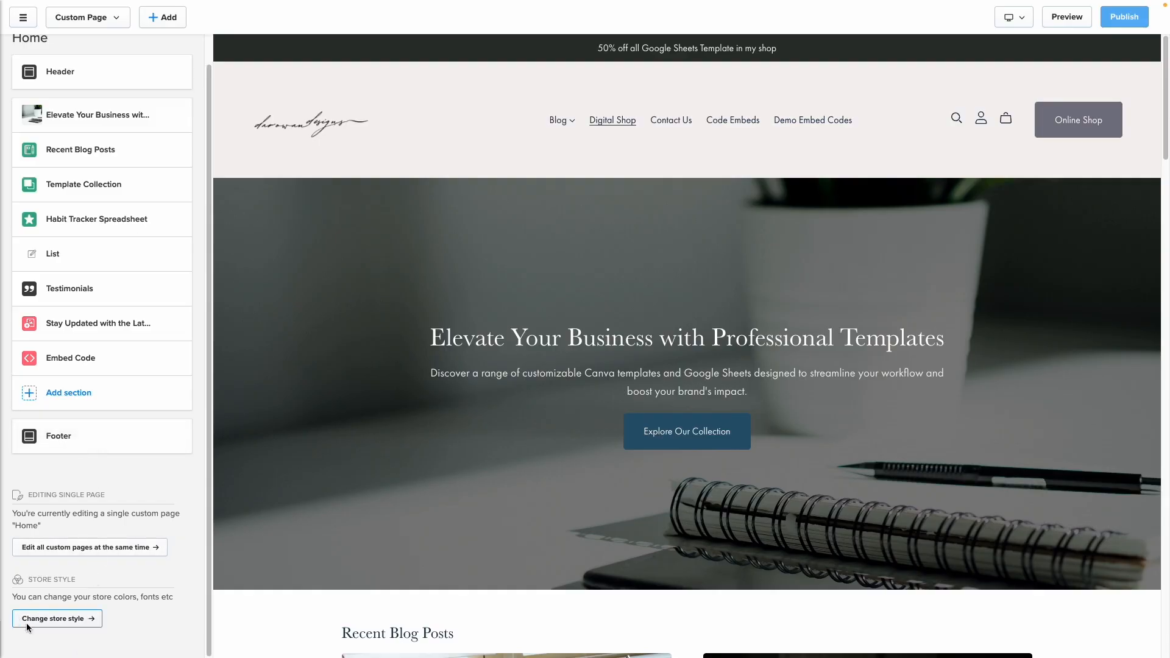
- Paste the form's embed script into the header HTML/JS code injection of the advanced store style, then save and publish the store
left_click(73, 623)
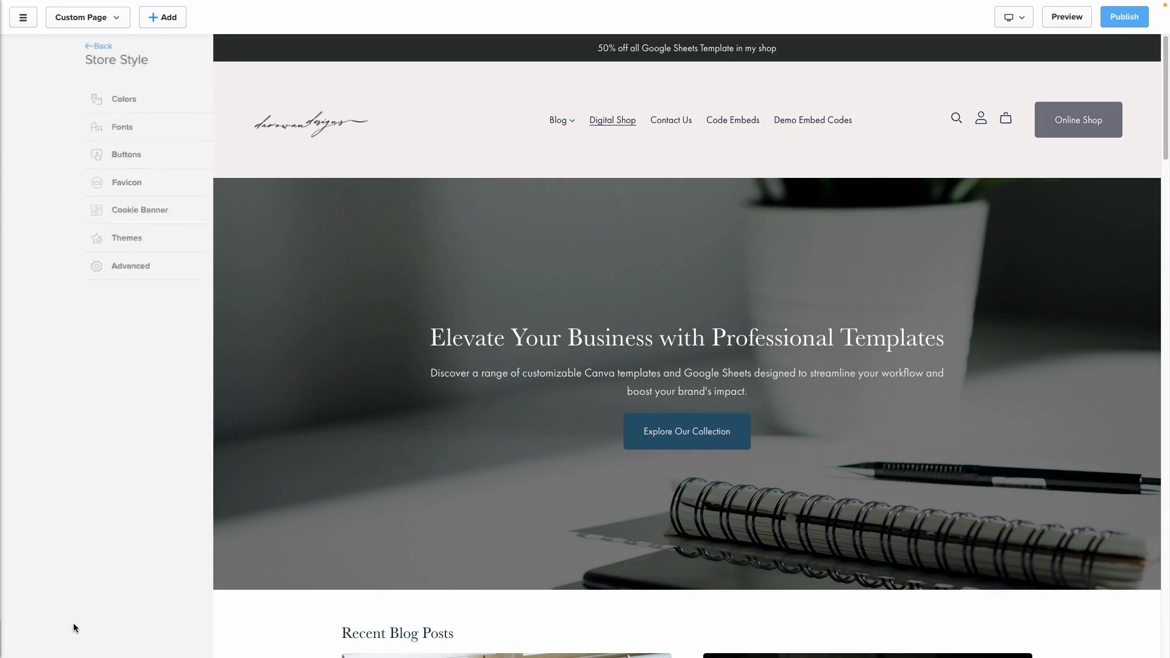
left_click(63, 269)
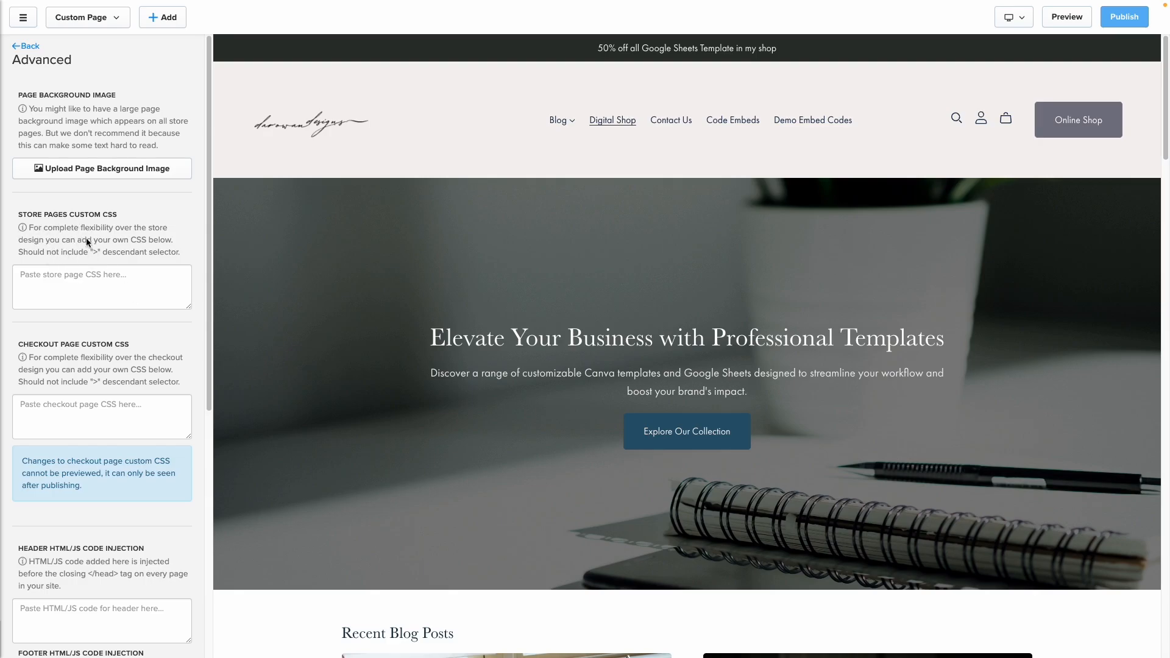
scroll(98, 243, "down", 5)
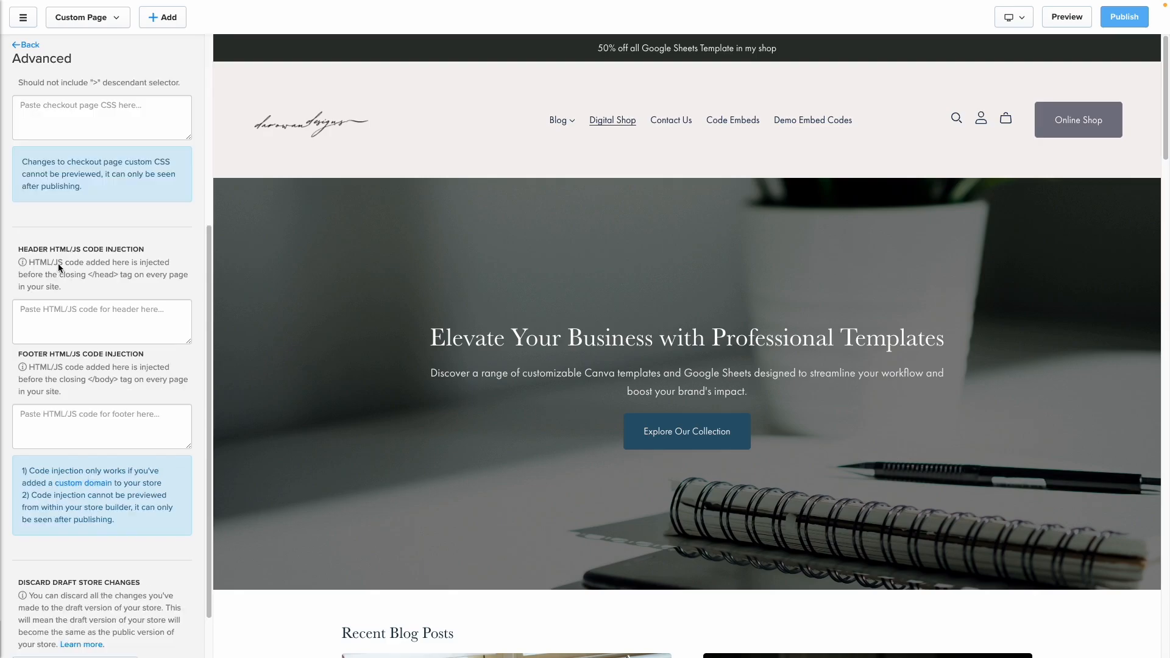
left_click(64, 316)
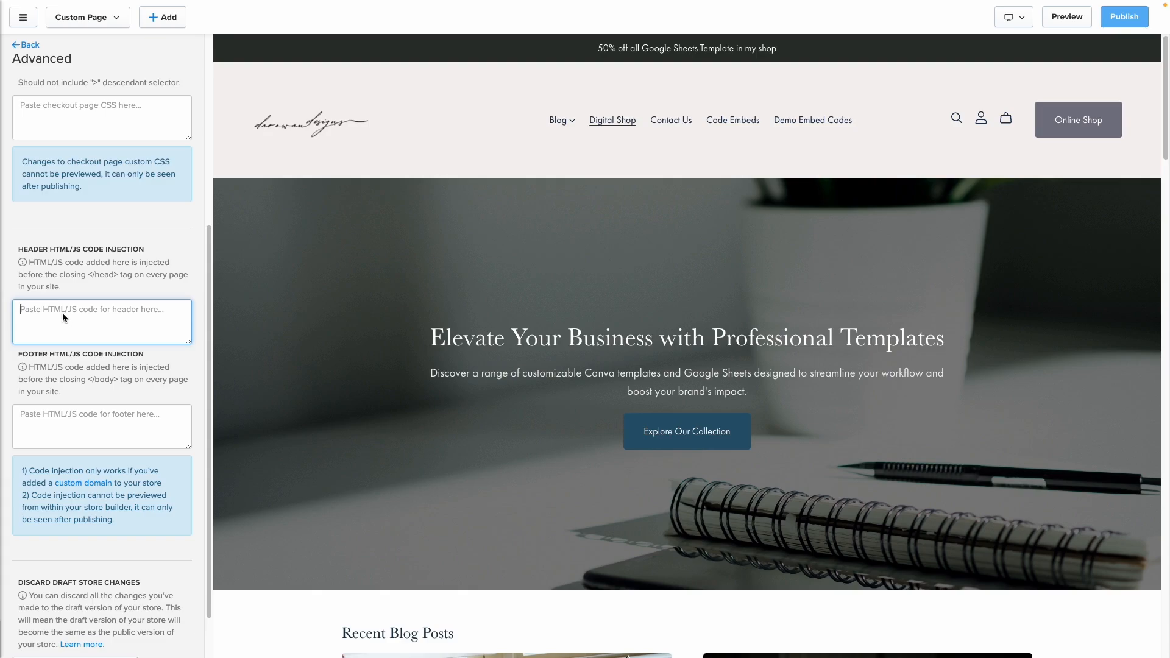
key("ctrl+v")
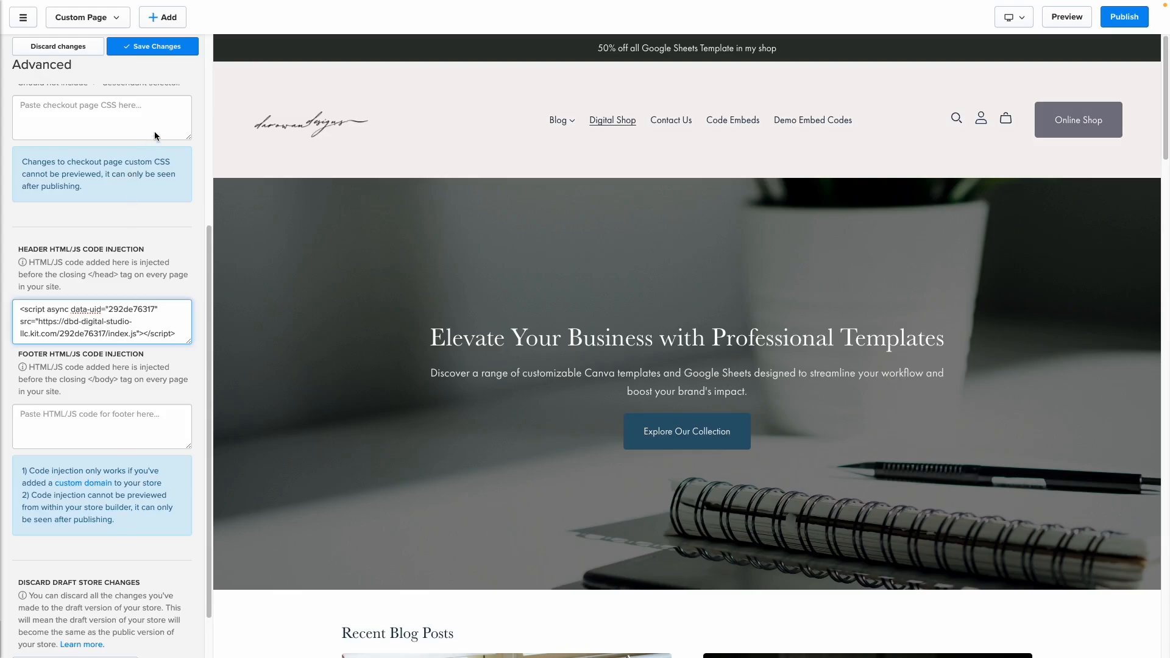
left_click(161, 50)
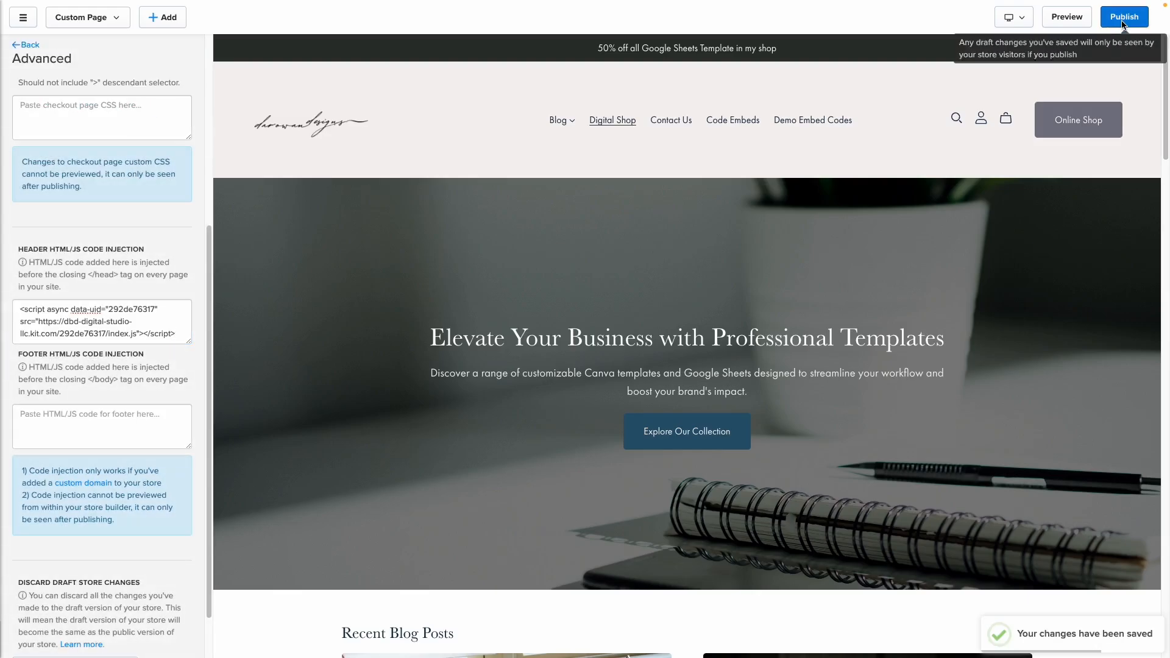
left_click(1124, 17)
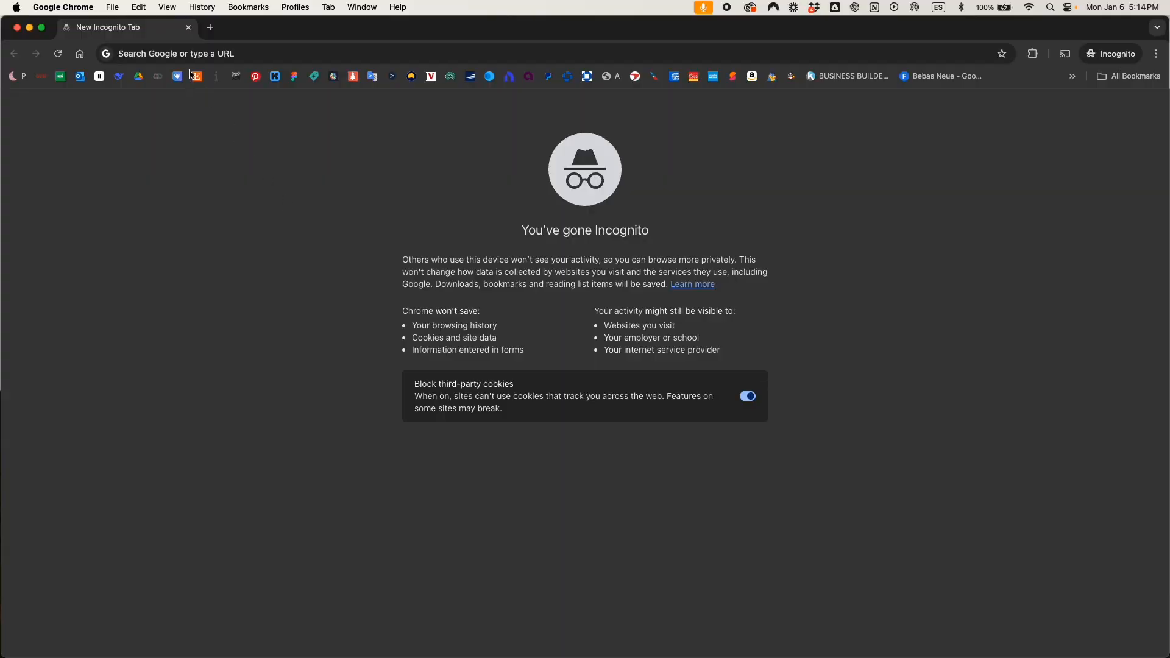
- Load darowan.com in an incognito browser window to test the published popup form
left_click(248, 56)
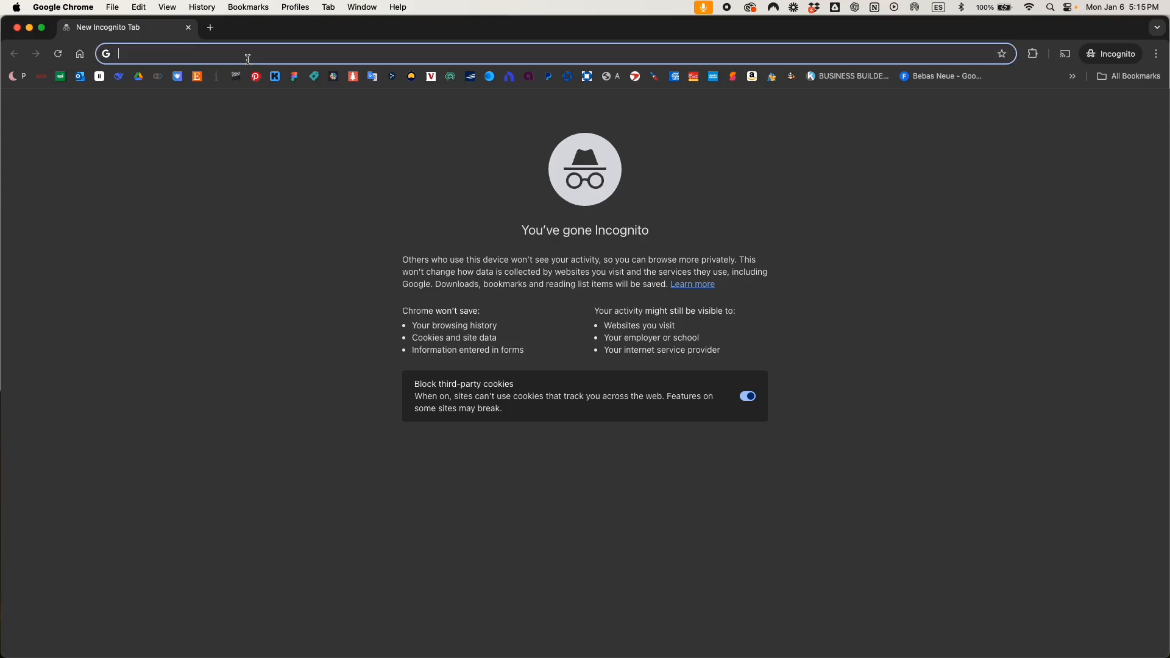
type("darowan")
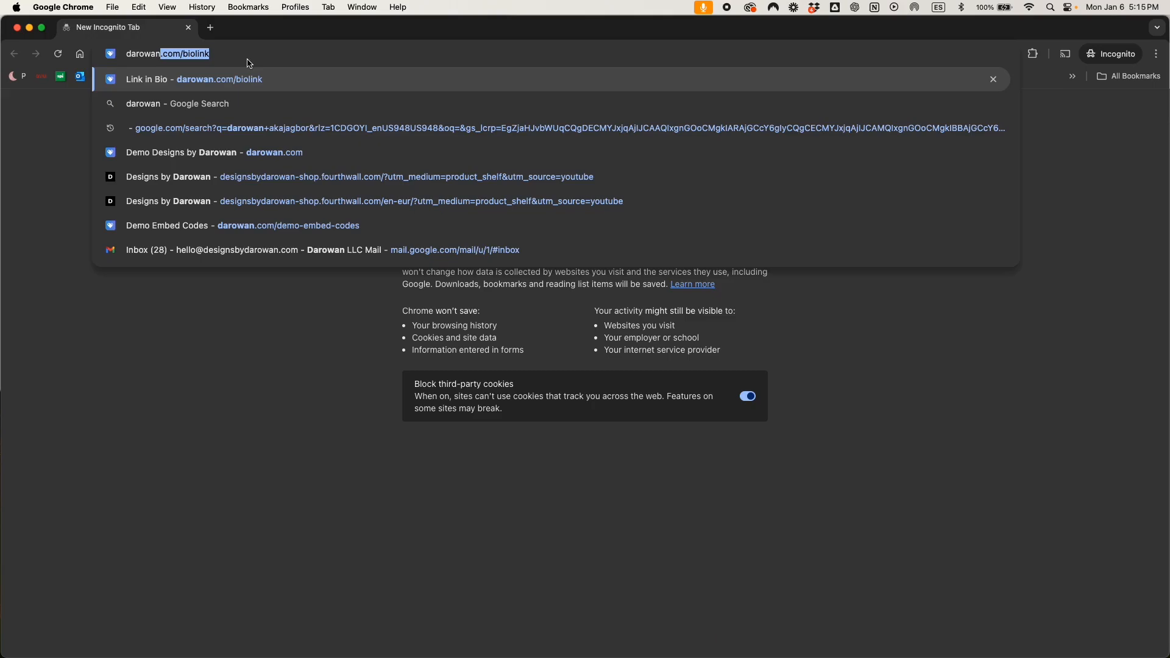
type(".com")
key("Return")
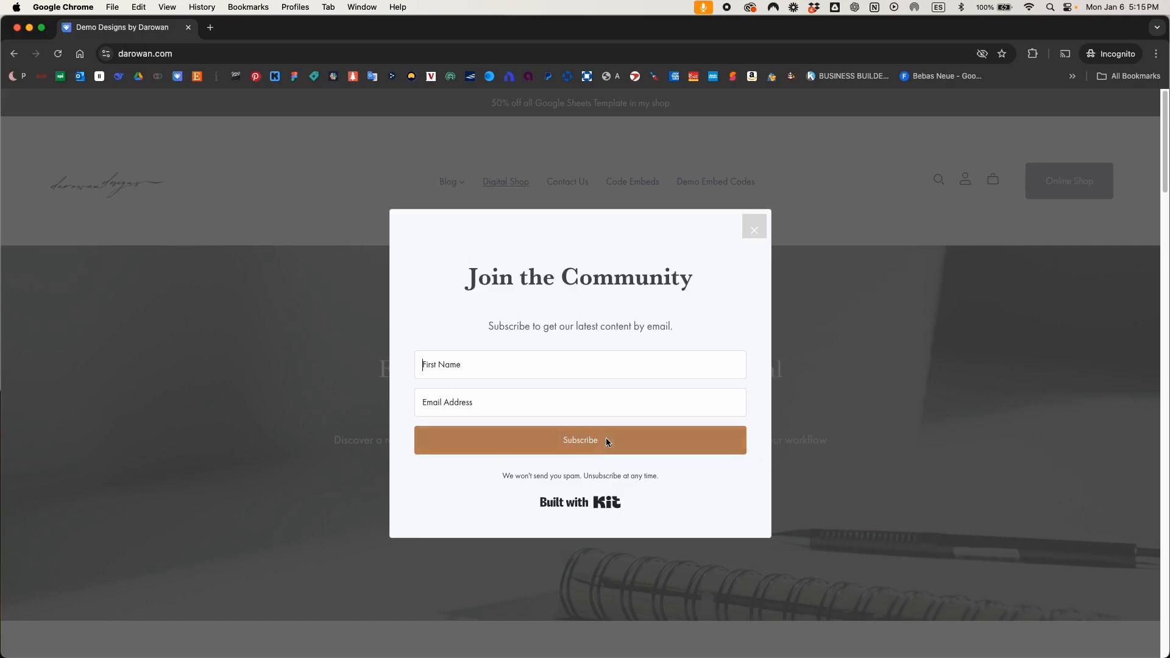
- Fill in the popup form with the subscriber's first name and email address, submit it, and close the popup
left_click(503, 366)
left_click(527, 403)
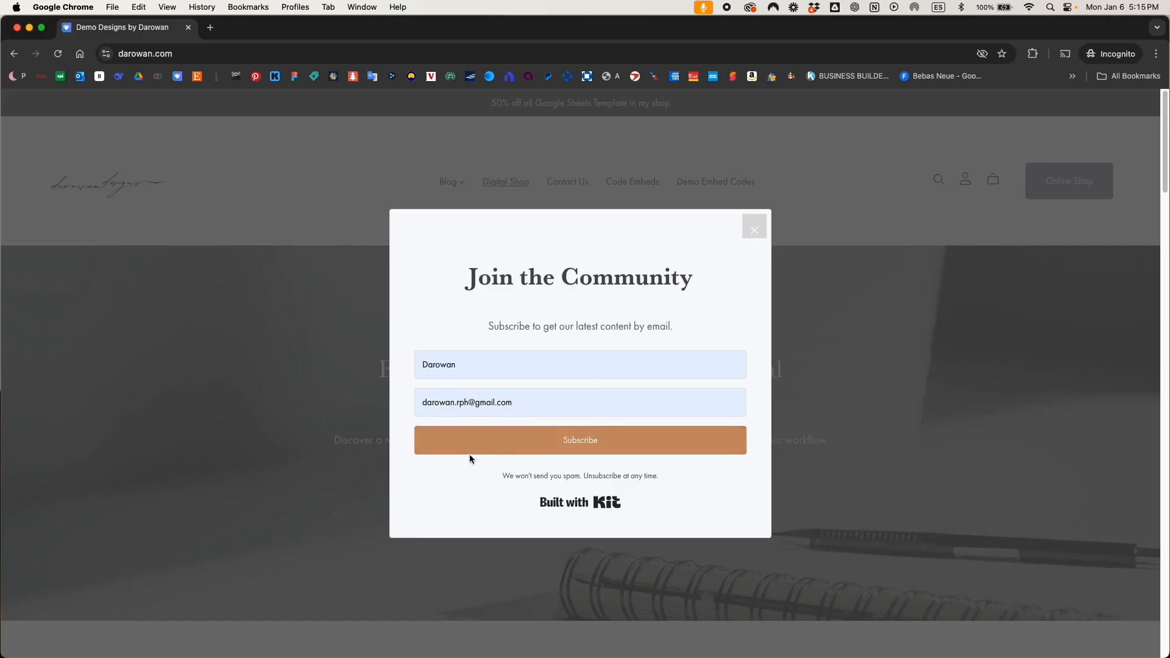
left_click(556, 441)
left_click(751, 229)
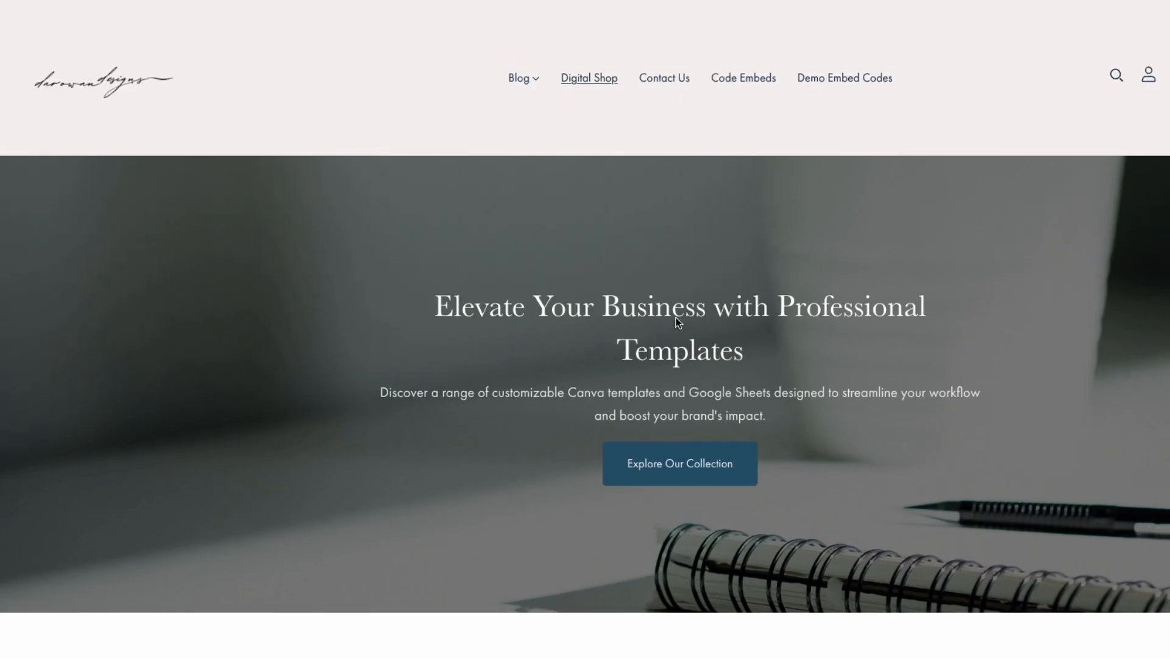